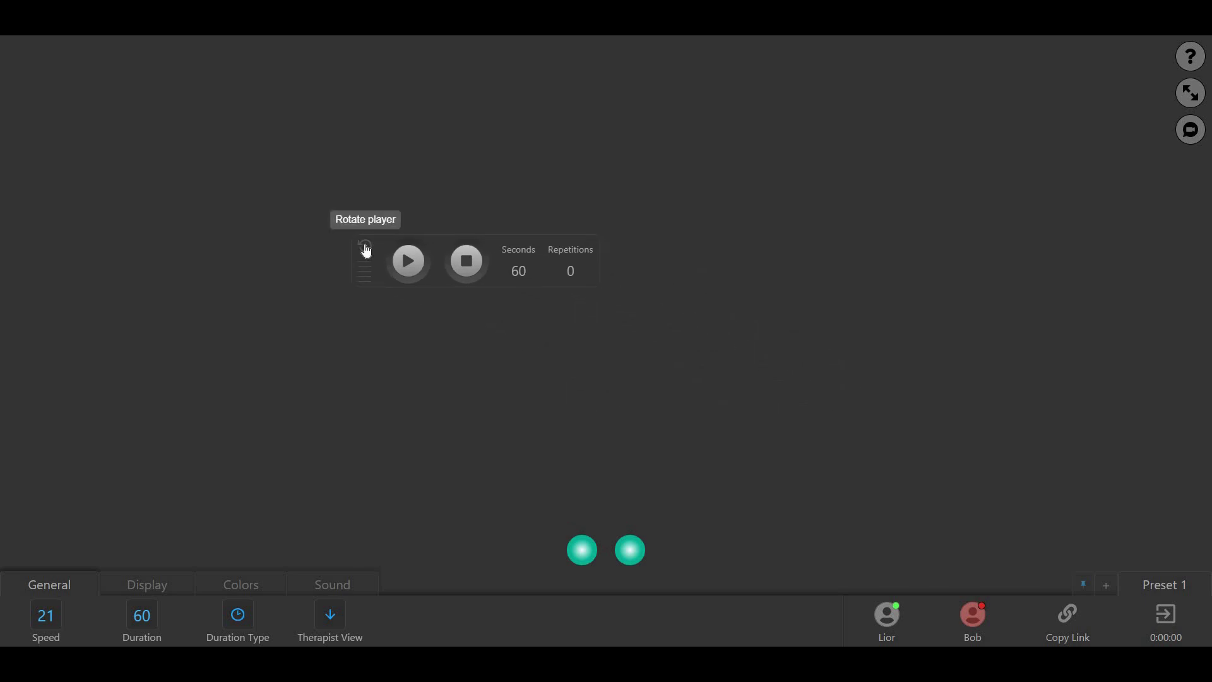
Switch the playback controls to vertical, back to horizontal, and dock them in the bottom bar
{"action": "left_click", "coordinate": [366, 248]}
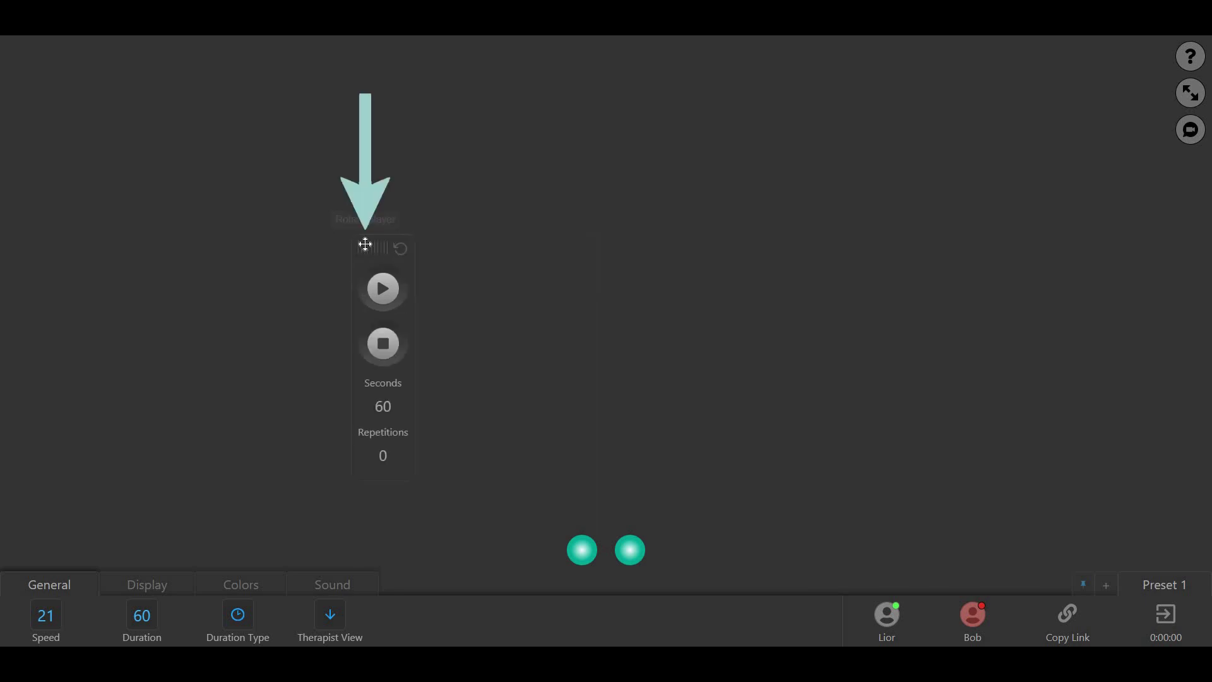
{"action": "left_click", "coordinate": [401, 250]}
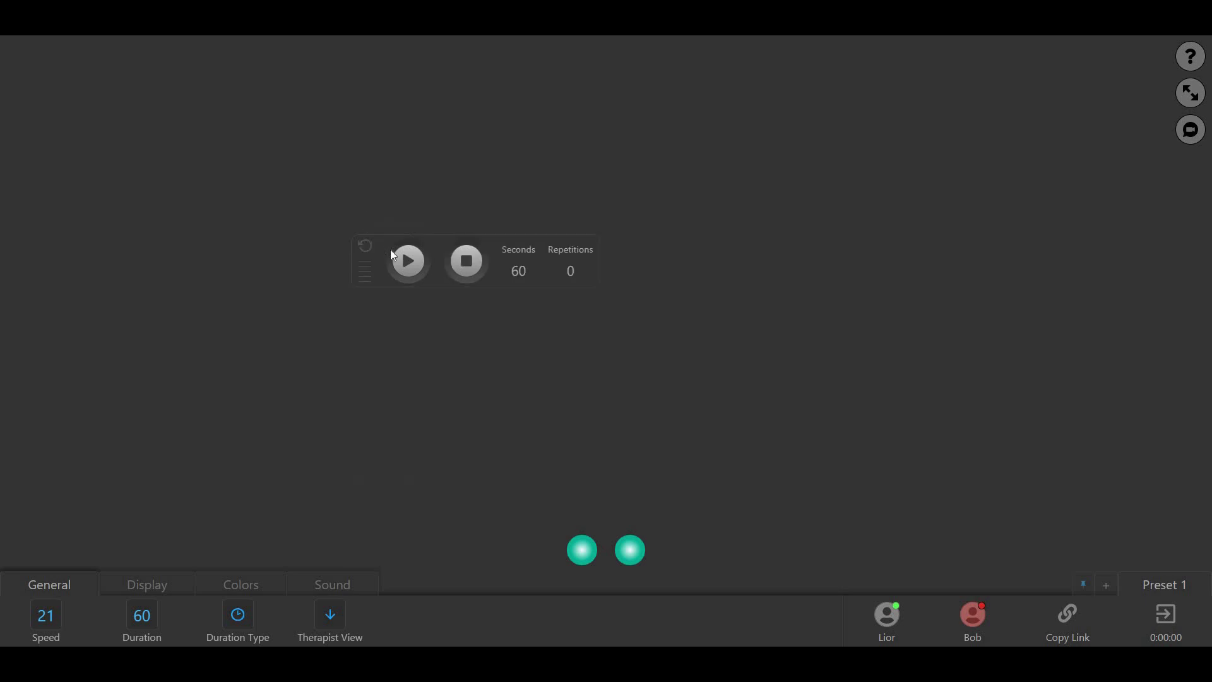
{"action": "left_click_drag", "start_coordinate": [379, 244], "coordinate": [516, 614]}
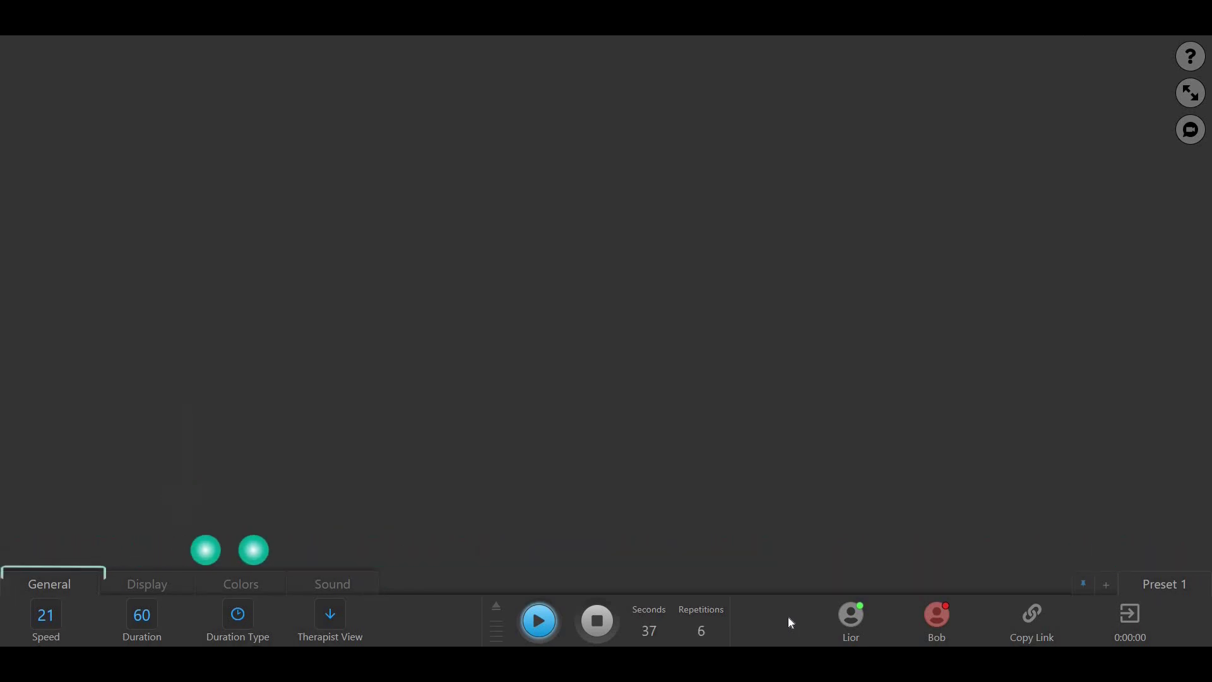
Review the Display, Colors and Sound settings, then set the exercise speed to 23
{"action": "left_click", "coordinate": [166, 589]}
{"action": "left_click", "coordinate": [289, 590]}
{"action": "left_click", "coordinate": [327, 587]}
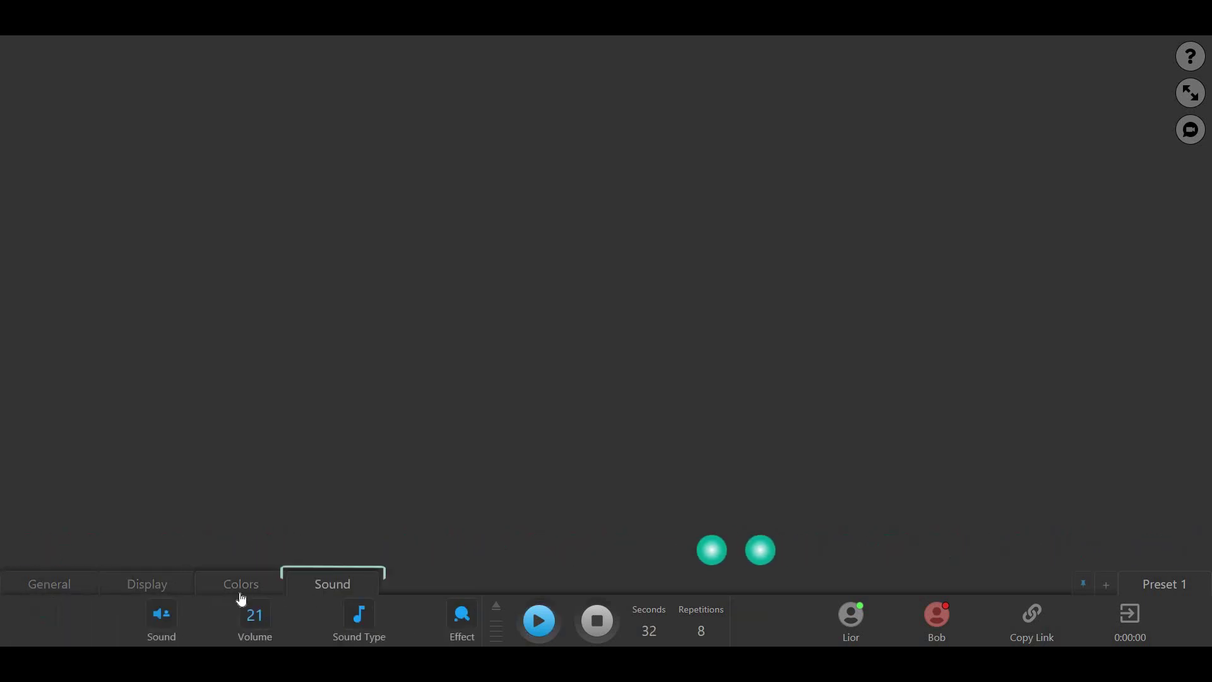
{"action": "left_click", "coordinate": [55, 588]}
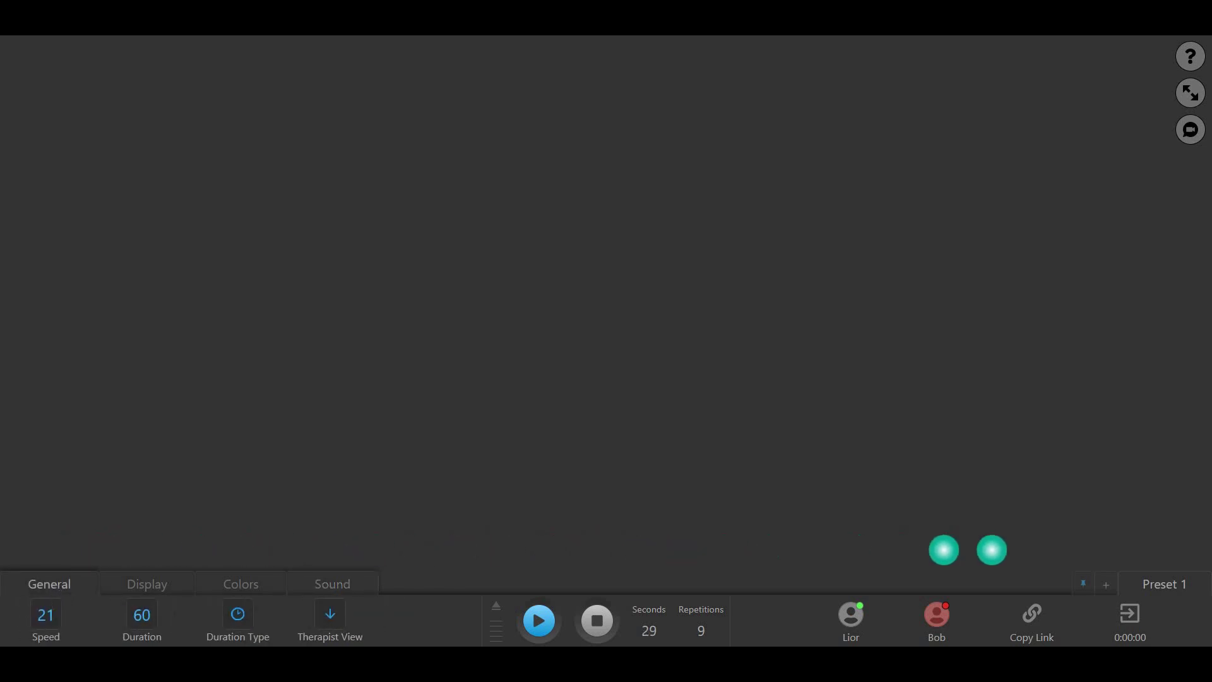
{"action": "left_click", "coordinate": [45, 614]}
{"action": "left_click", "coordinate": [47, 577]}
{"action": "left_click_drag", "start_coordinate": [51, 541], "coordinate": [49, 493]}
{"action": "left_click", "coordinate": [61, 555]}
Try 90 seconds, 30 seconds and no limit, then count the set in 20 repetitions
{"action": "left_click", "coordinate": [141, 615]}
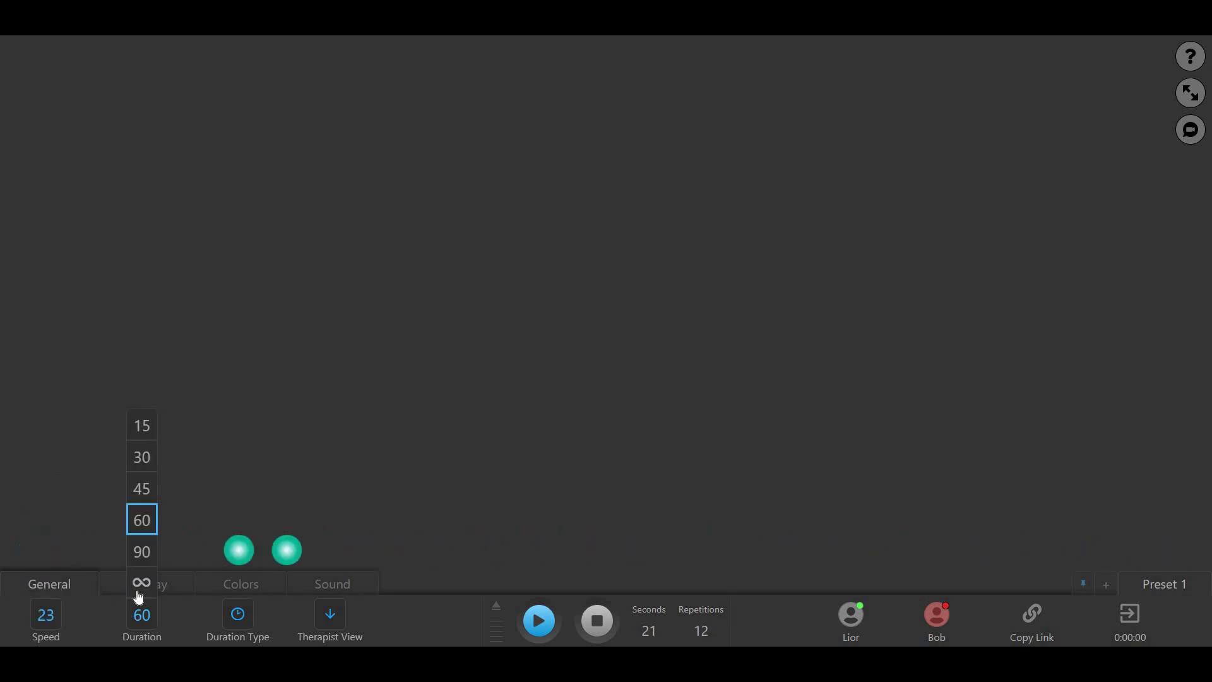
{"action": "left_click", "coordinate": [135, 554]}
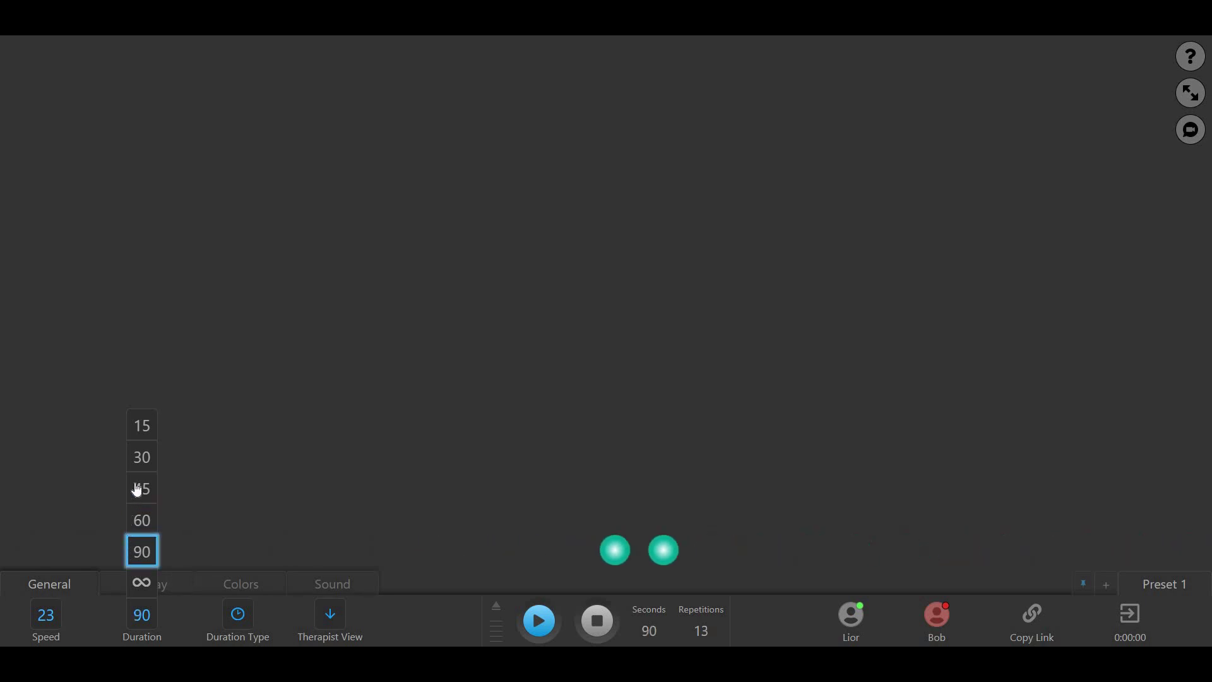
{"action": "left_click", "coordinate": [143, 458]}
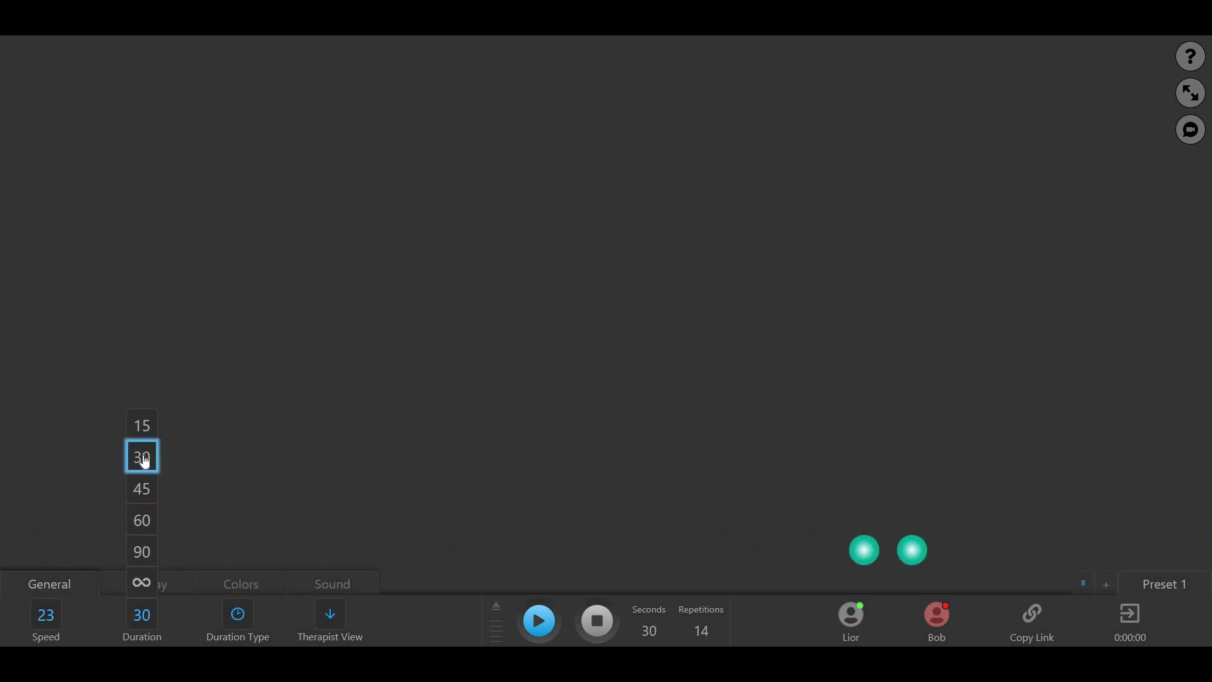
{"action": "left_click", "coordinate": [142, 591]}
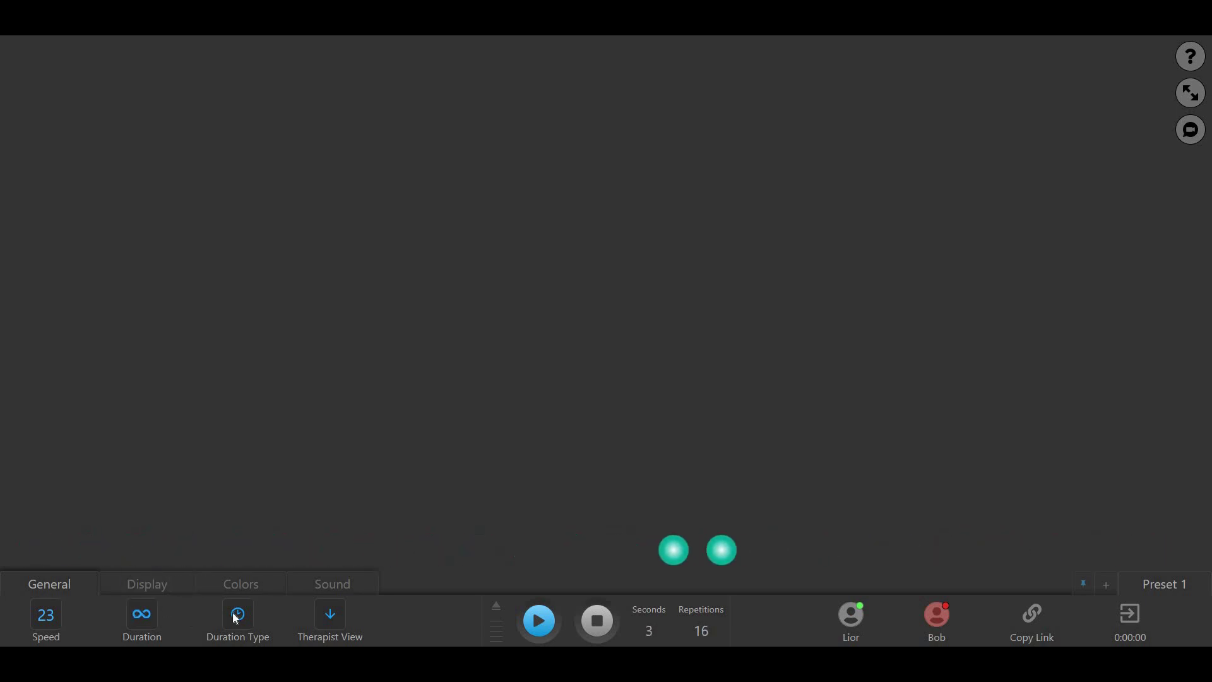
{"action": "mouse_move", "coordinate": [233, 617]}
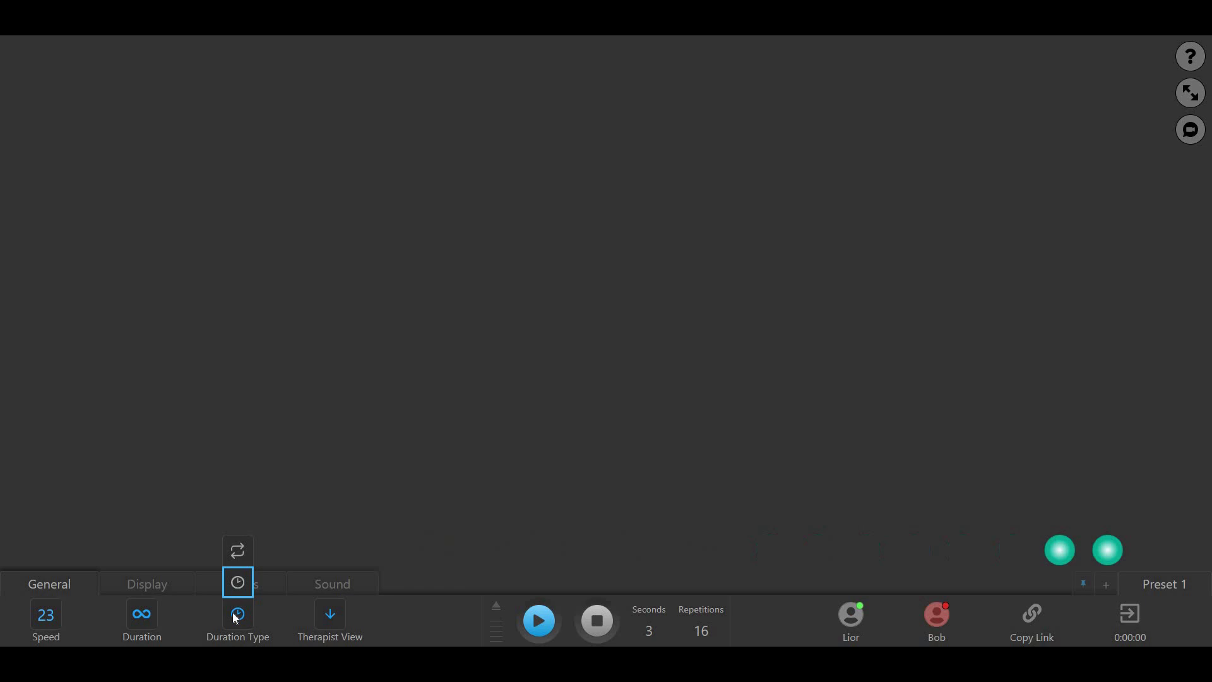
{"action": "left_click", "coordinate": [232, 557]}
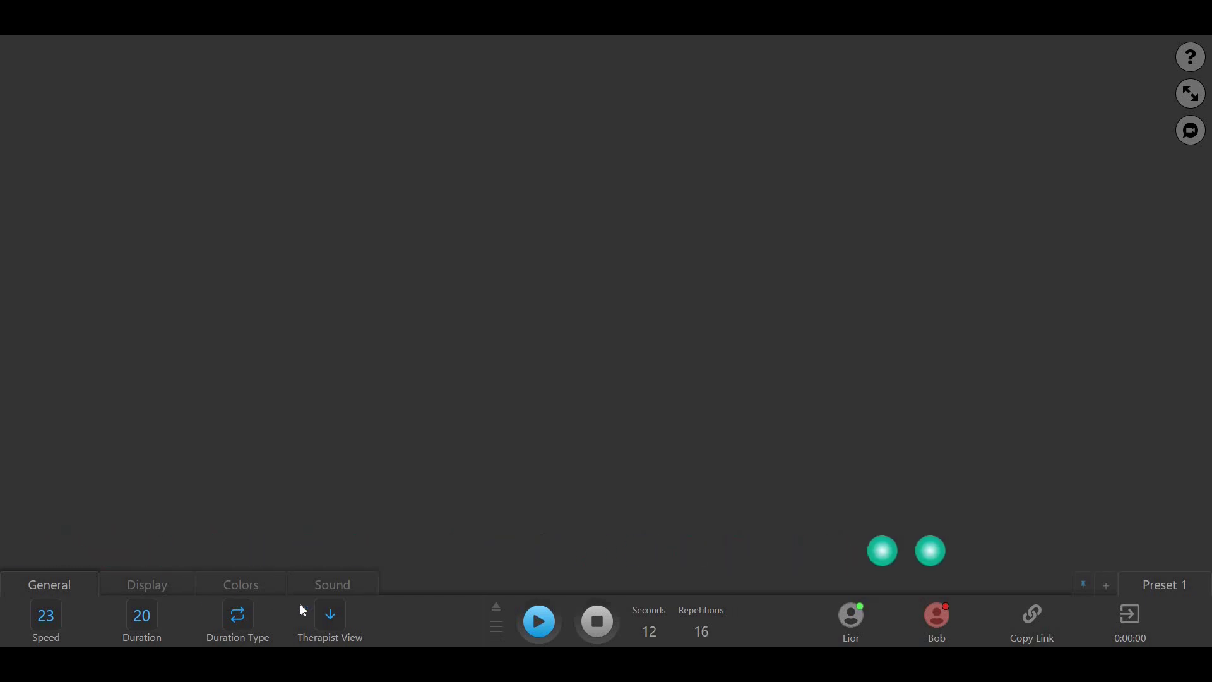
Try the no-visuals therapist view, then switch it to the Client perspective
{"action": "left_click", "coordinate": [330, 613]}
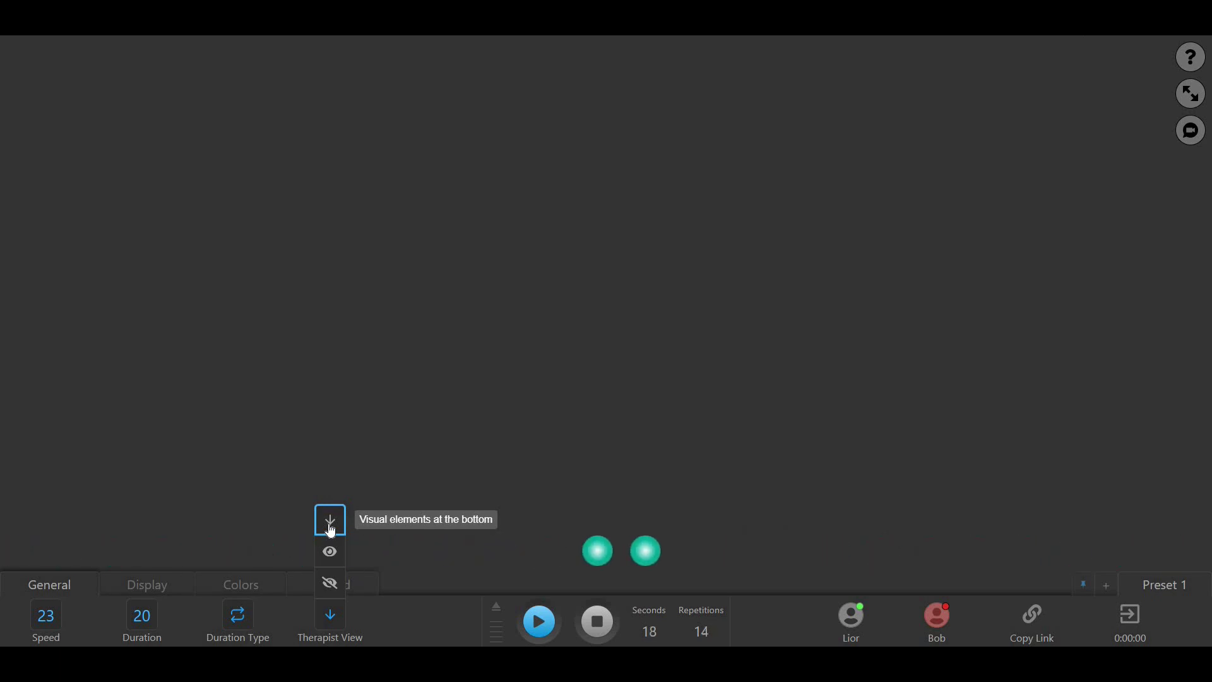
{"action": "left_click", "coordinate": [331, 585]}
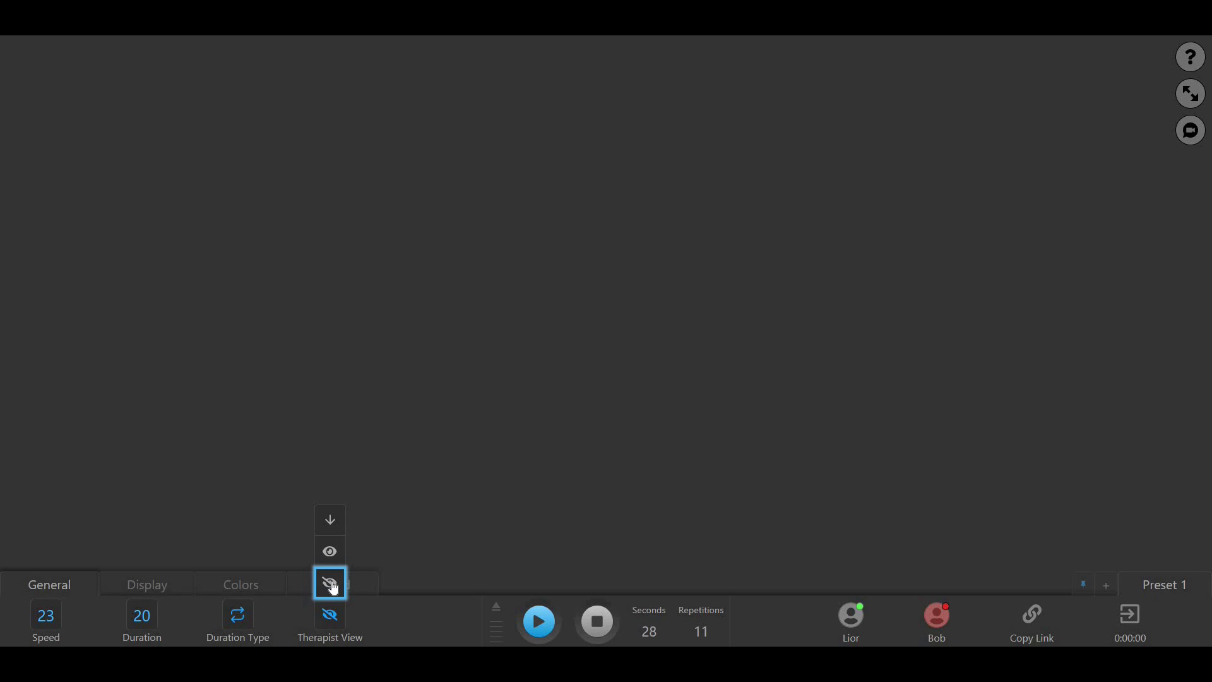
{"action": "left_click", "coordinate": [330, 552]}
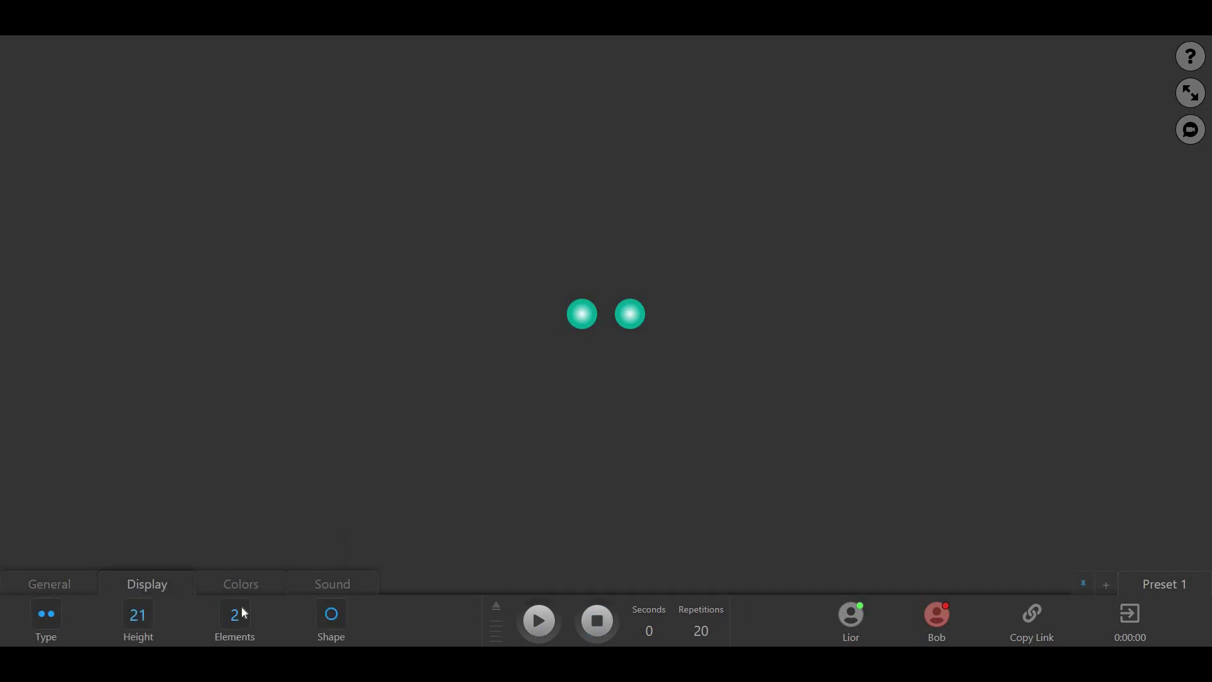
Start playback and try vertical, both diagonal and horizontal saccade movement types
{"action": "key", "text": "space"}
{"action": "left_click", "coordinate": [44, 621]}
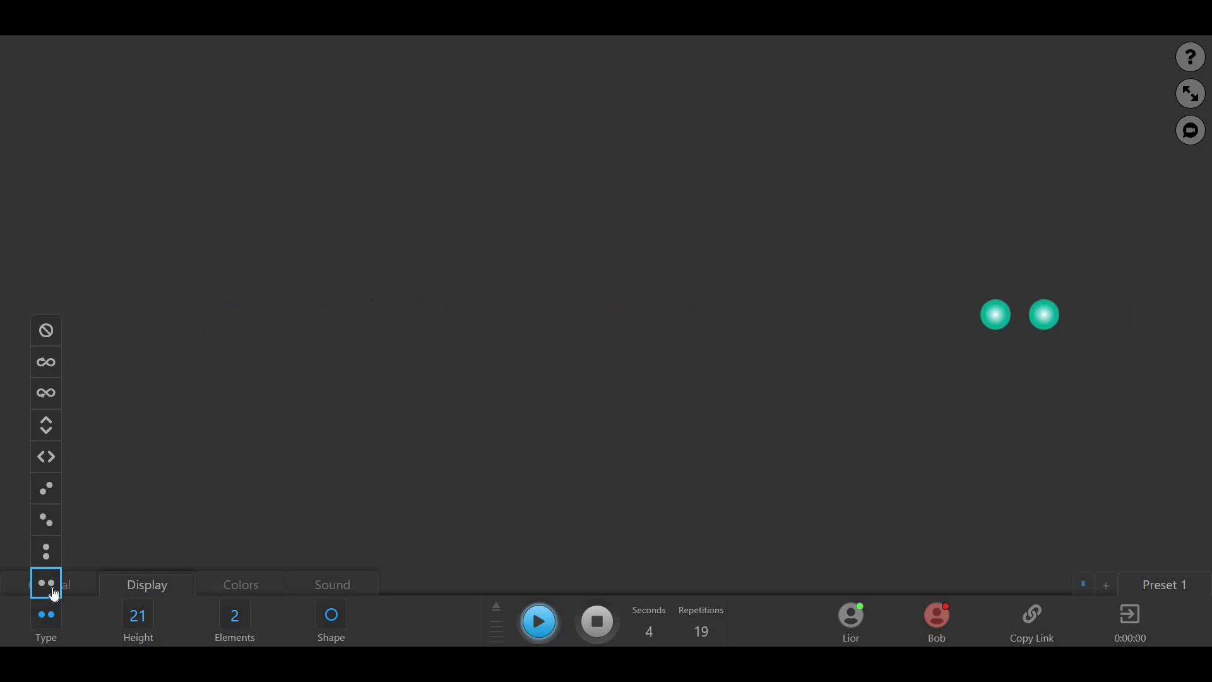
{"action": "left_click", "coordinate": [47, 555]}
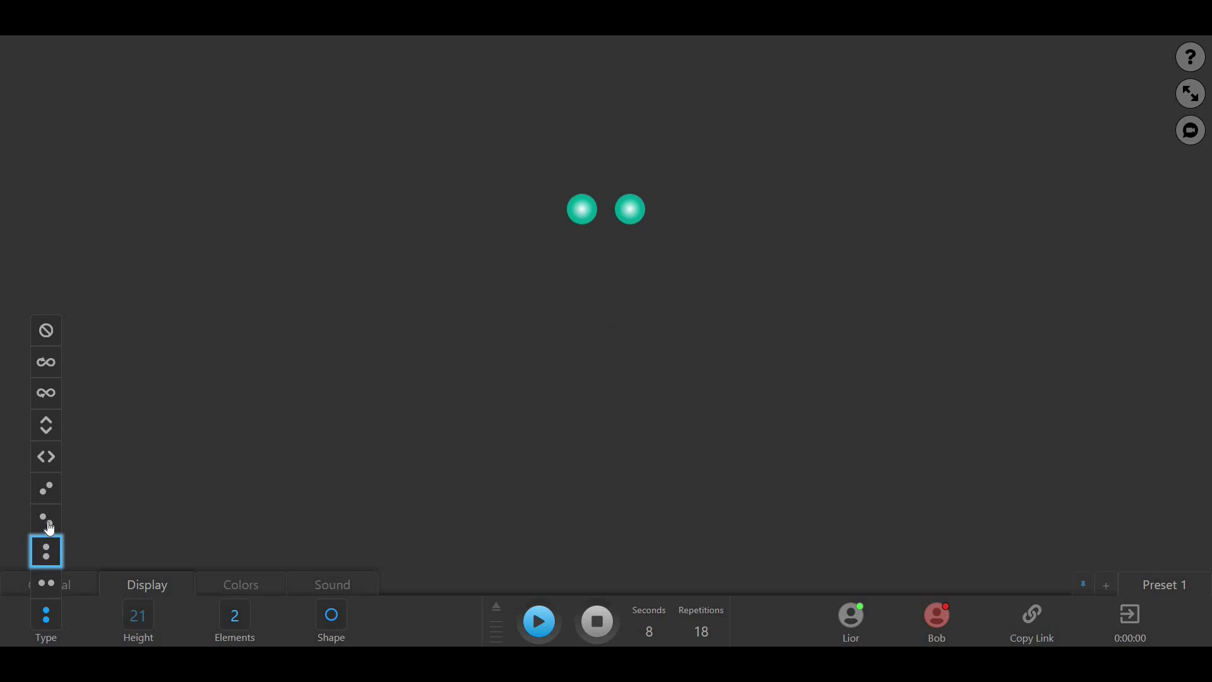
{"action": "left_click", "coordinate": [49, 532]}
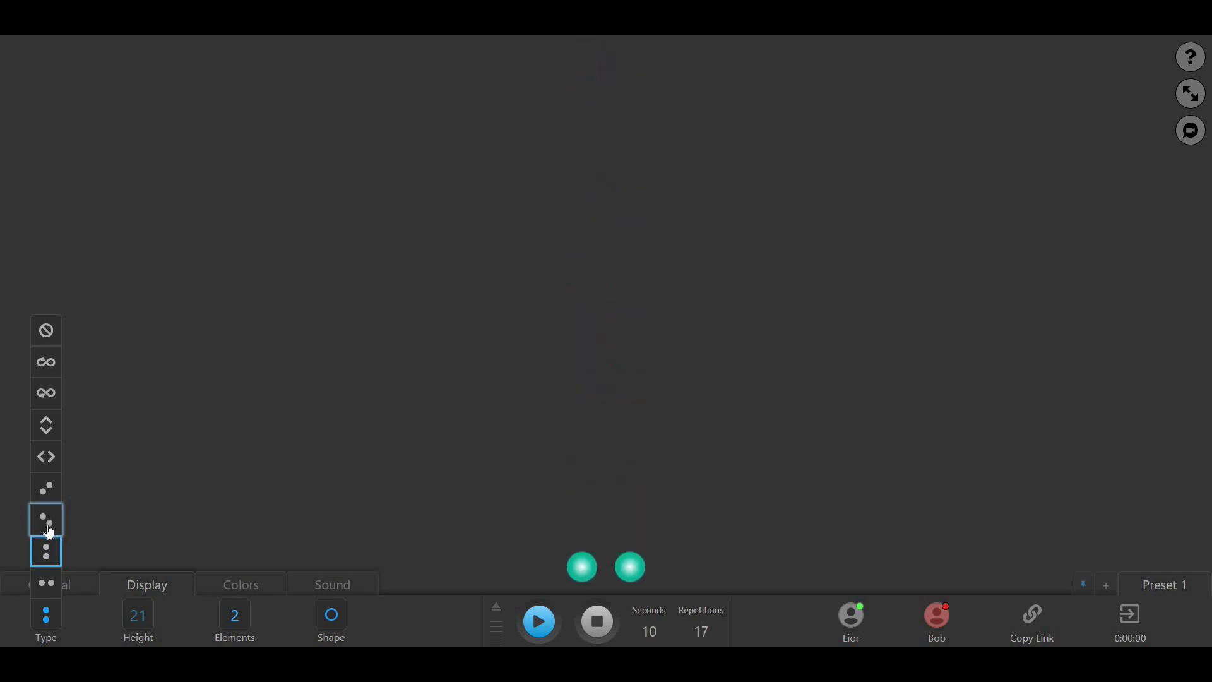
{"action": "left_click", "coordinate": [50, 531]}
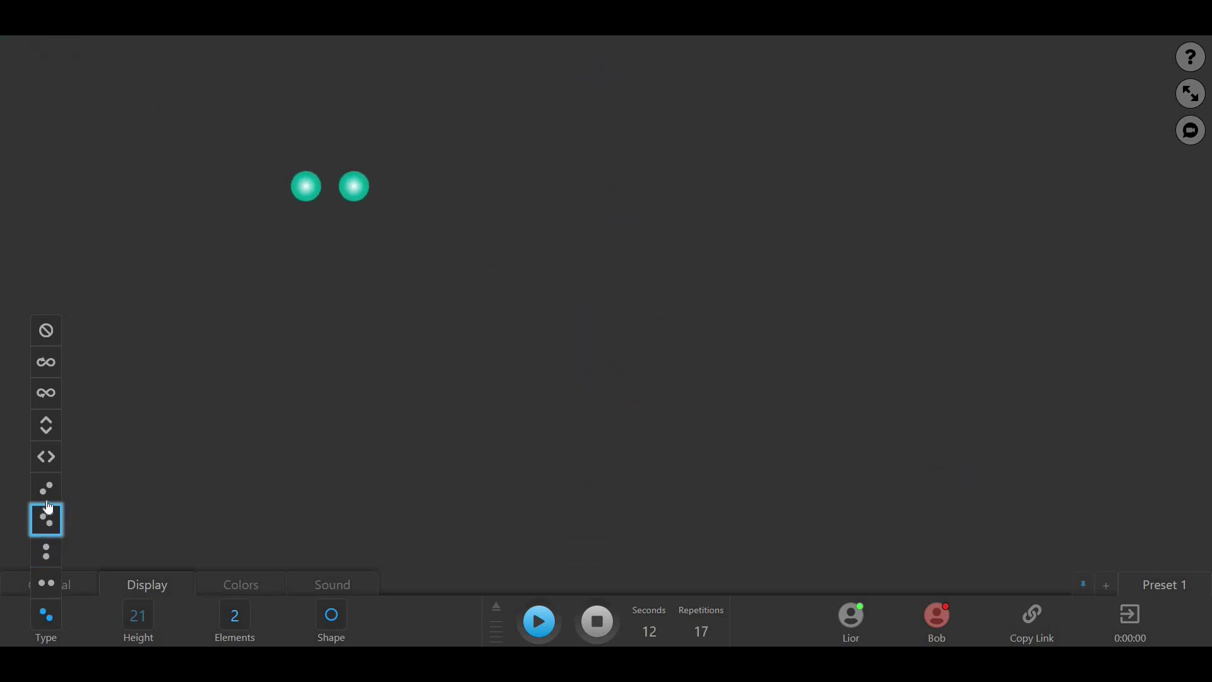
{"action": "left_click", "coordinate": [46, 495]}
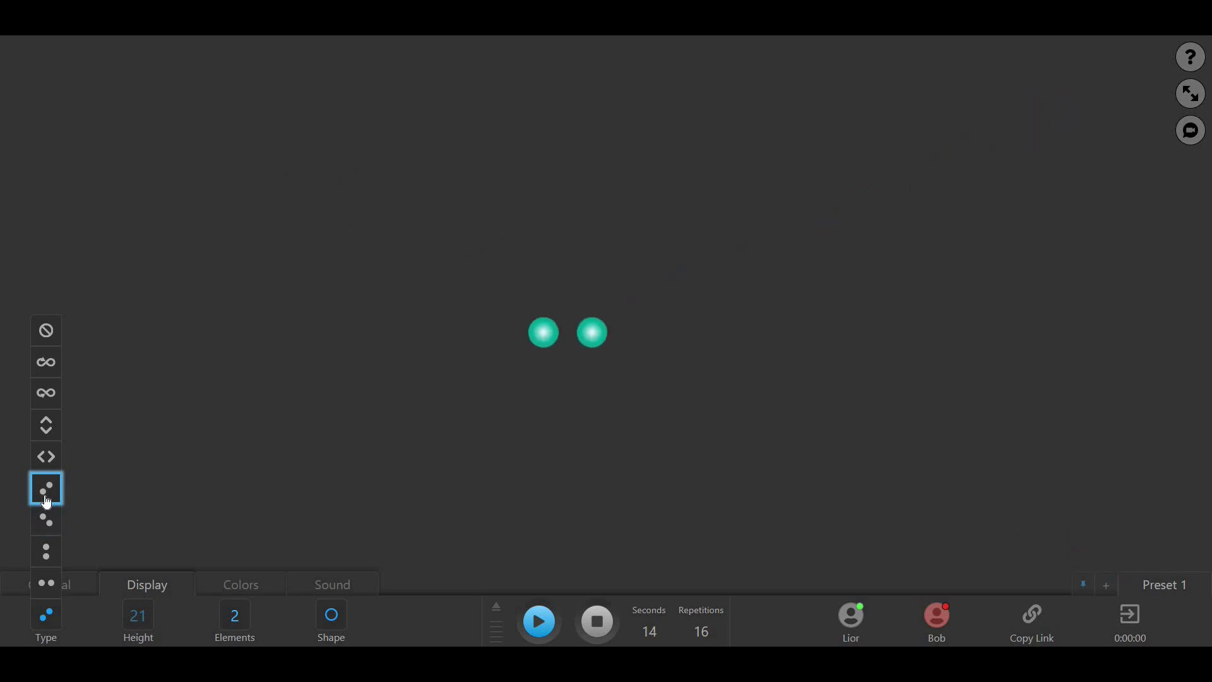
{"action": "left_click", "coordinate": [52, 459]}
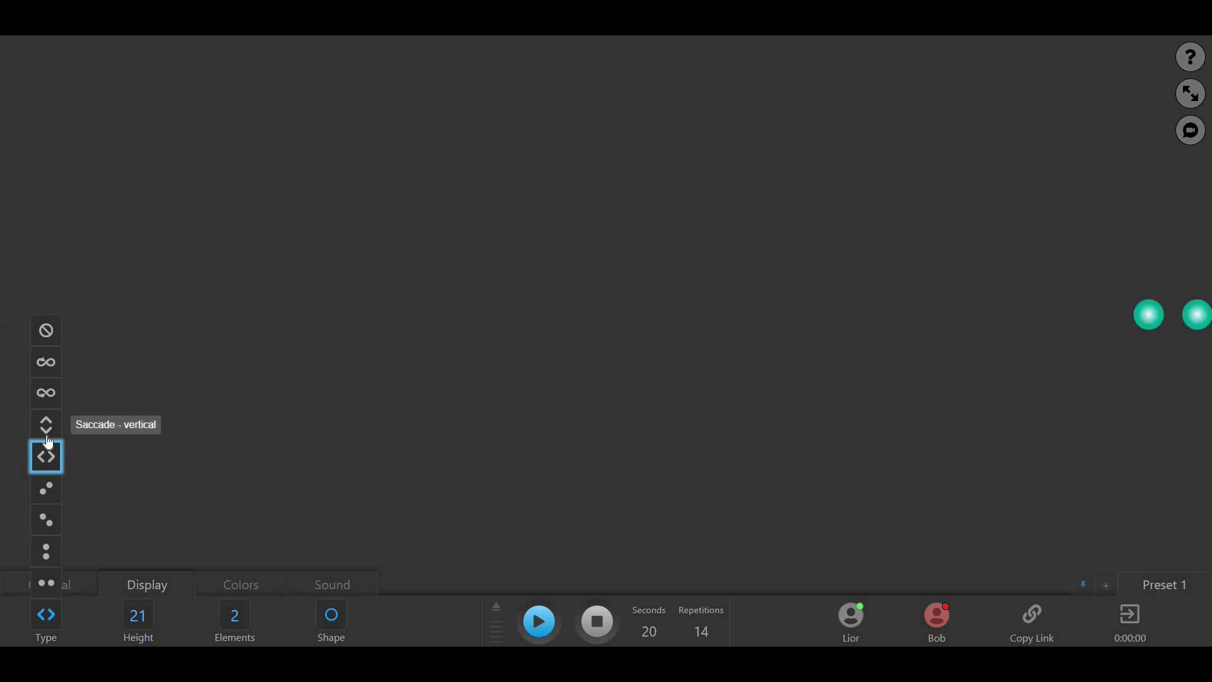
Preview vertical saccade, Infinity and Infinity - reverse, then set the type to no motion
{"action": "left_click", "coordinate": [45, 437]}
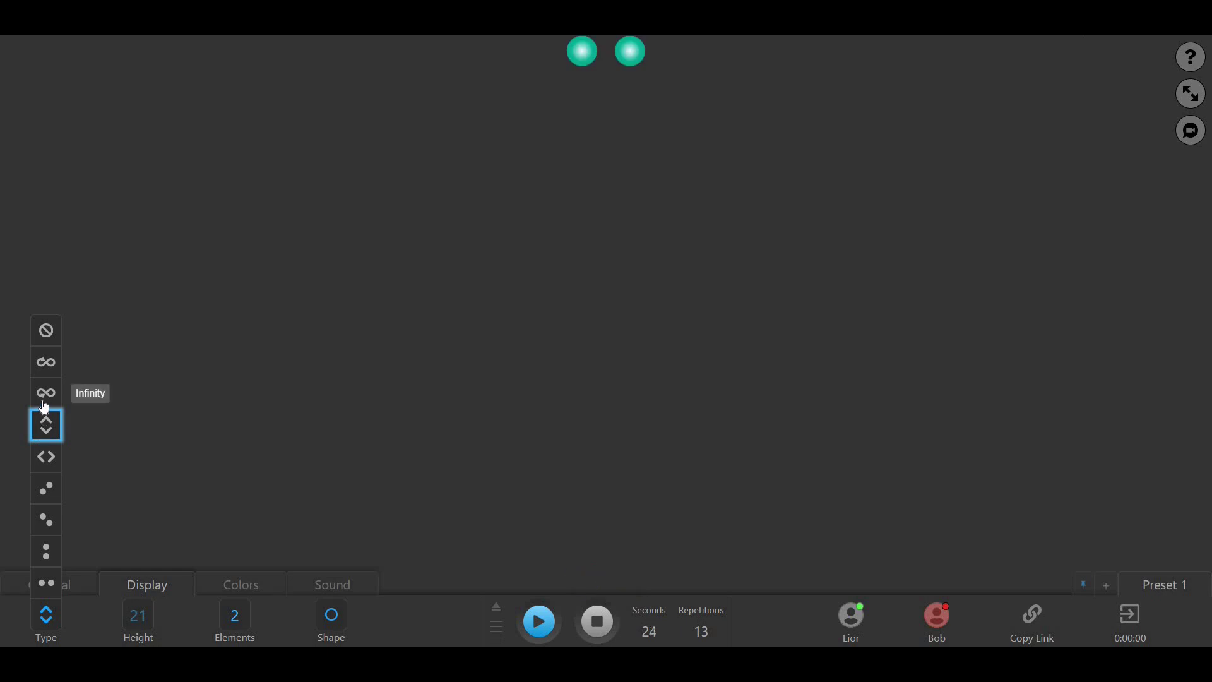
{"action": "left_click", "coordinate": [44, 405]}
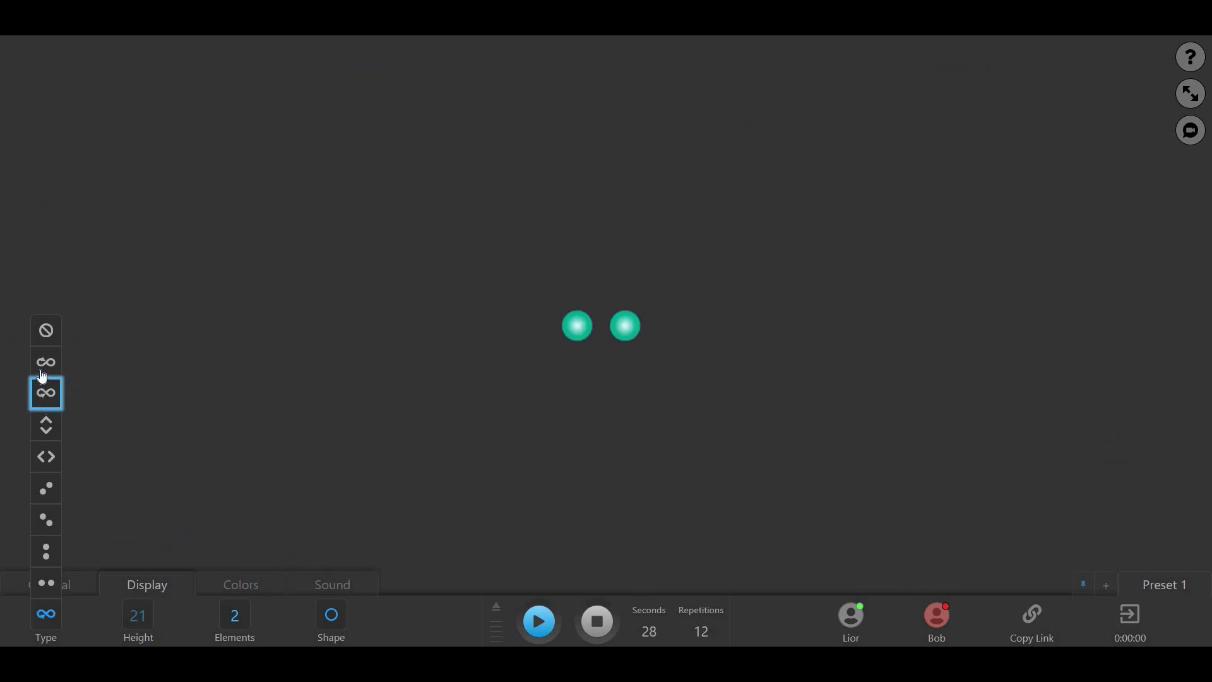
{"action": "left_click", "coordinate": [42, 374]}
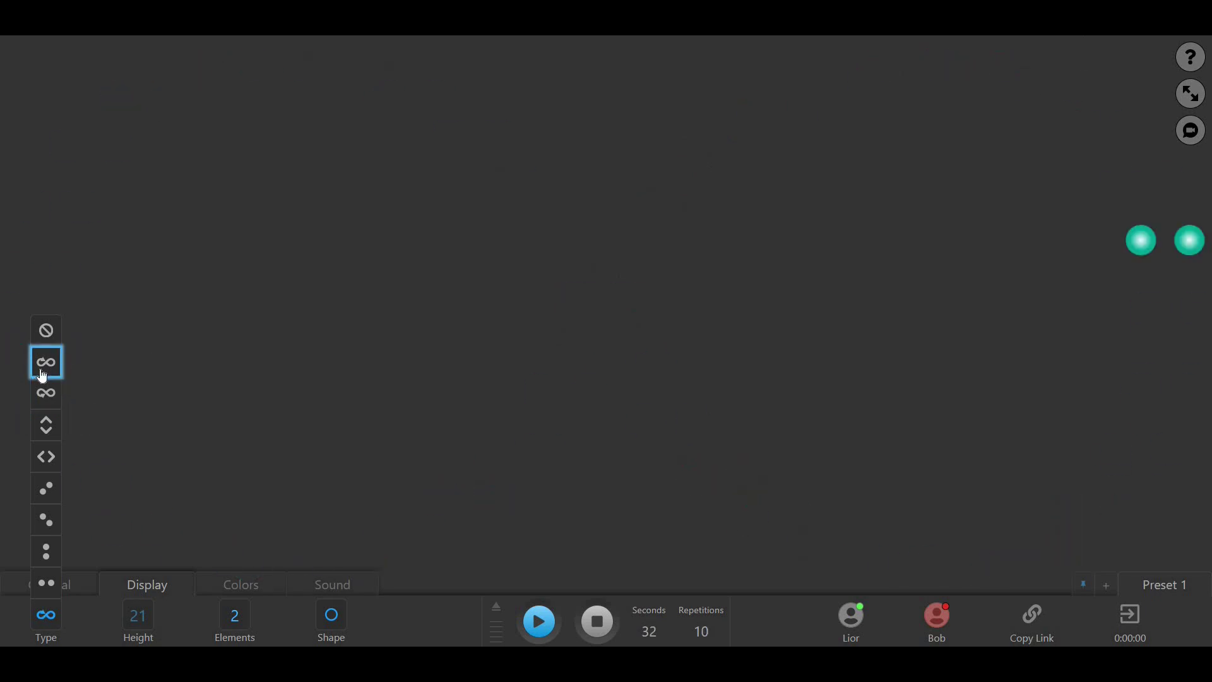
{"action": "left_click", "coordinate": [41, 341]}
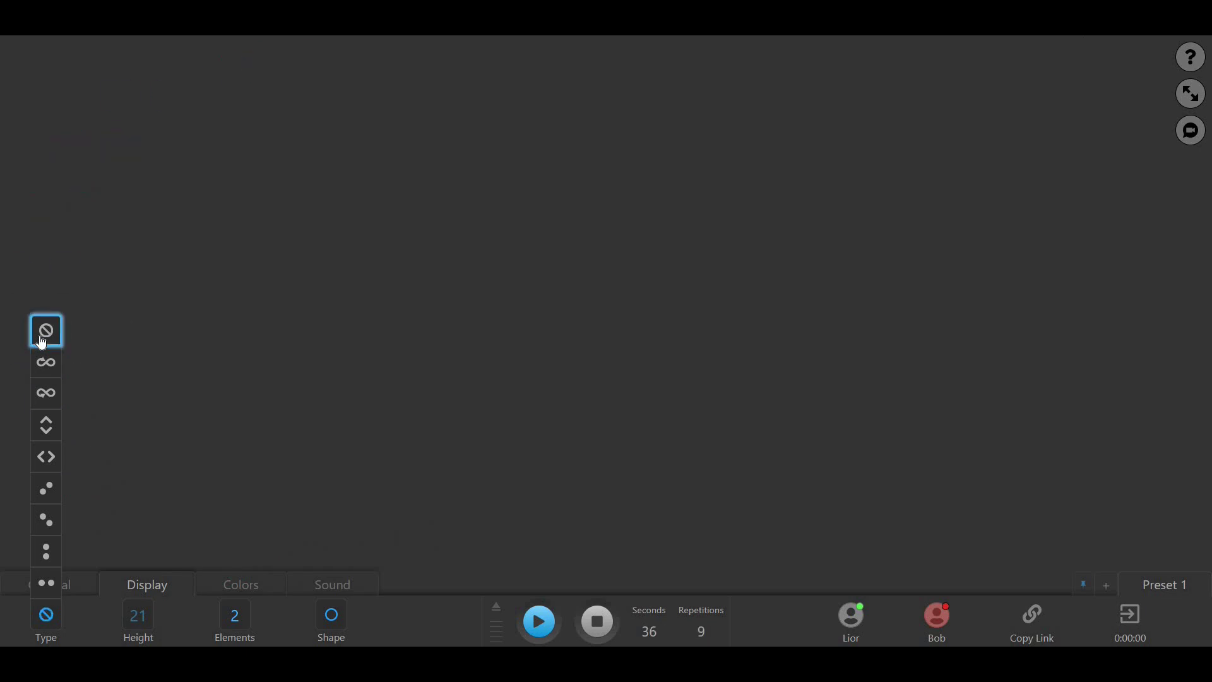
Restore two side-to-side balls and set movement height to 20 after trying minimum and 40
{"action": "left_click", "coordinate": [47, 582]}
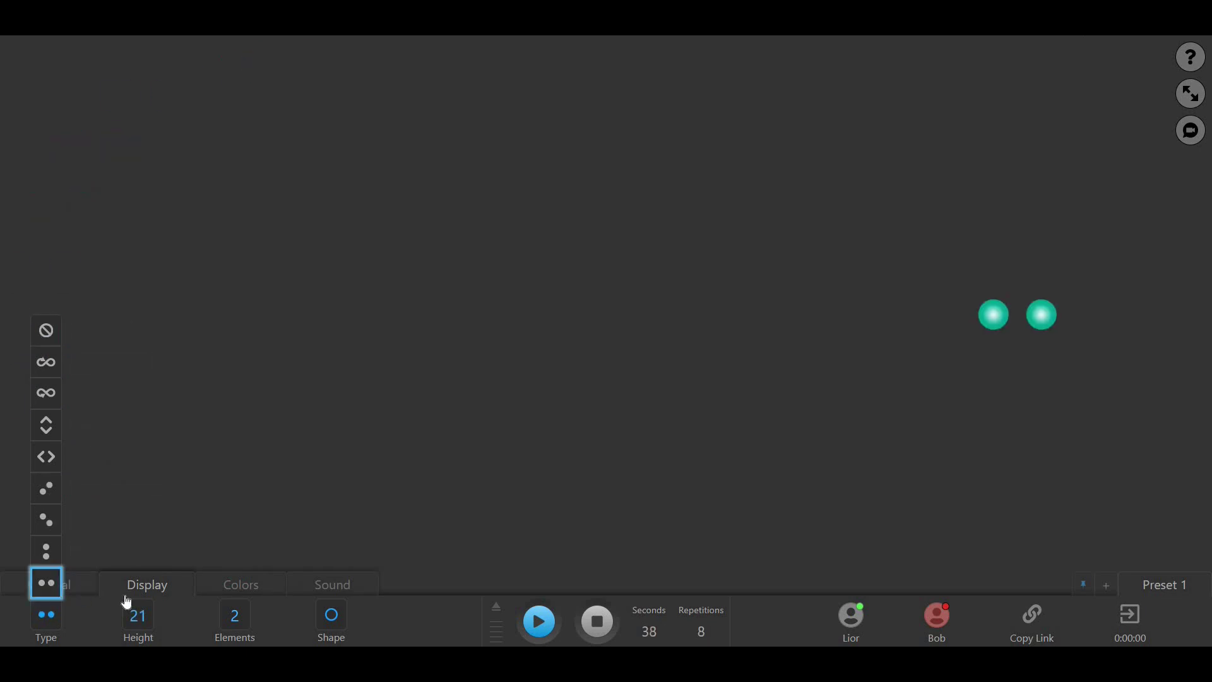
{"action": "left_click", "coordinate": [138, 615]}
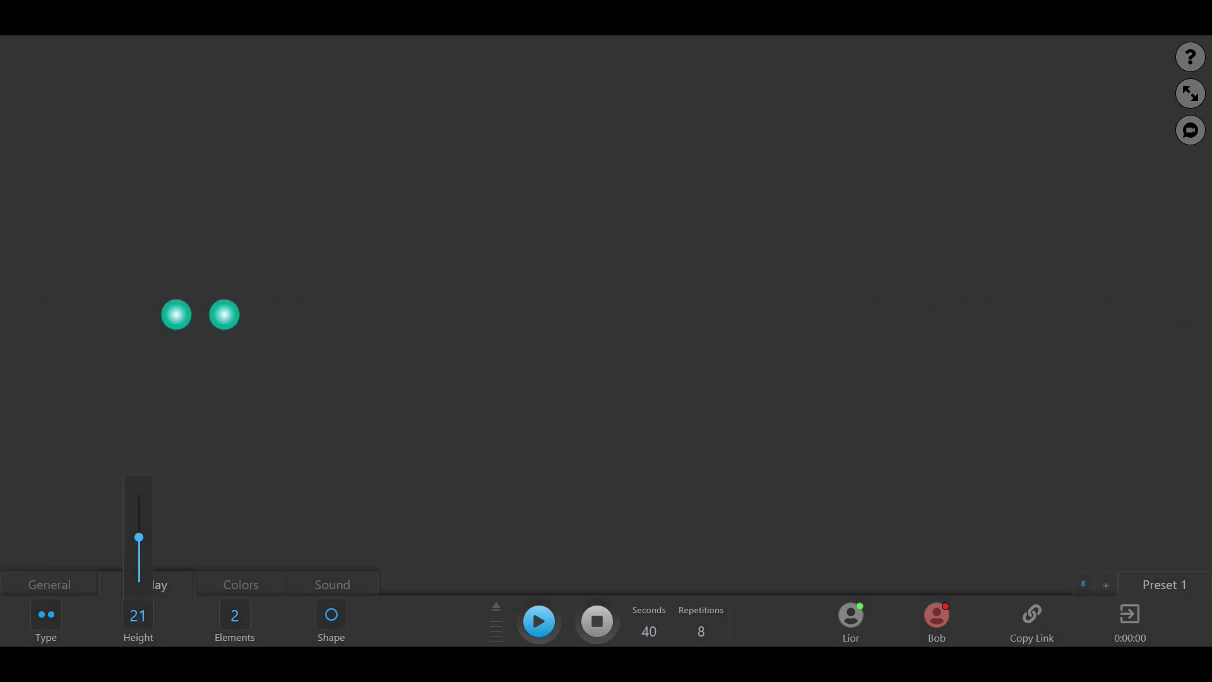
{"action": "left_click", "coordinate": [139, 579]}
{"action": "left_click", "coordinate": [139, 496]}
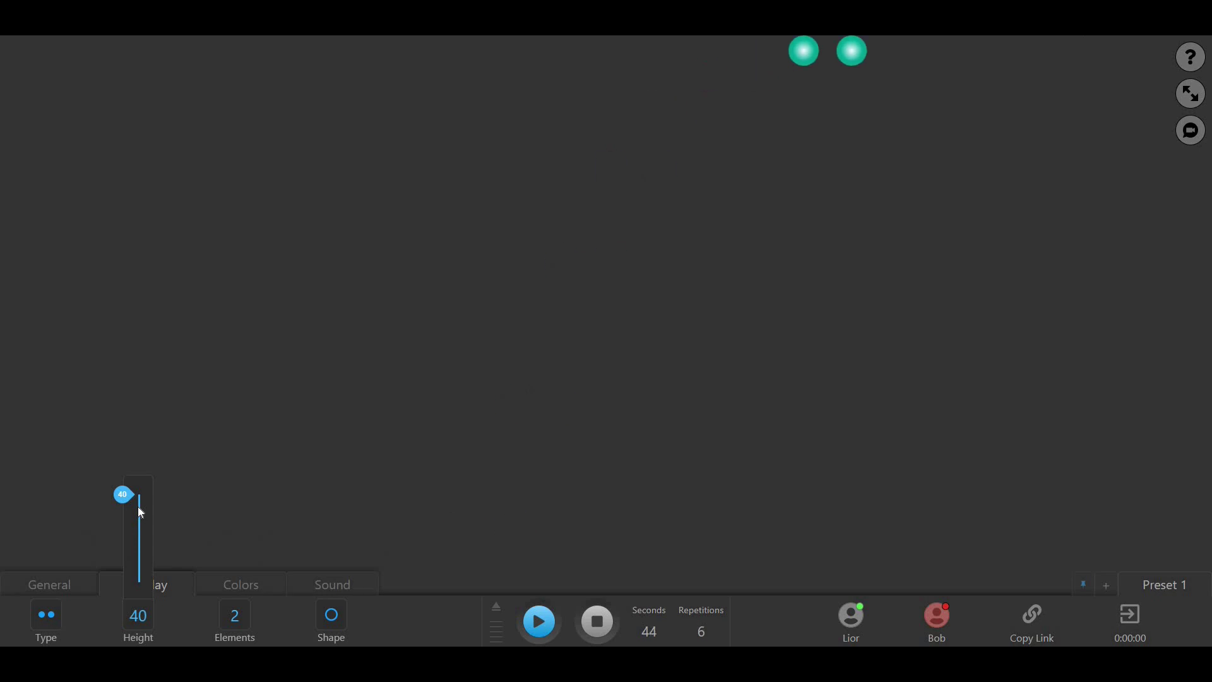
{"action": "left_click", "coordinate": [140, 539]}
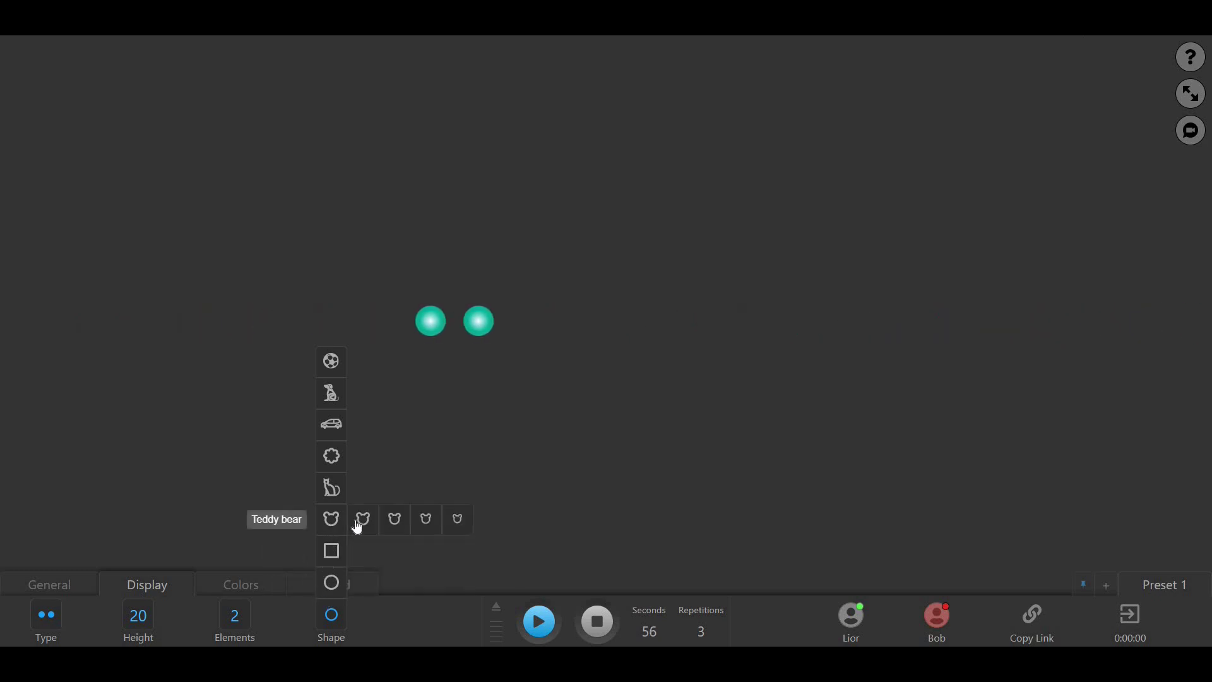
Try teddy bear, flower and small car shapes, then settle on the third cat size
{"action": "left_click", "coordinate": [356, 525]}
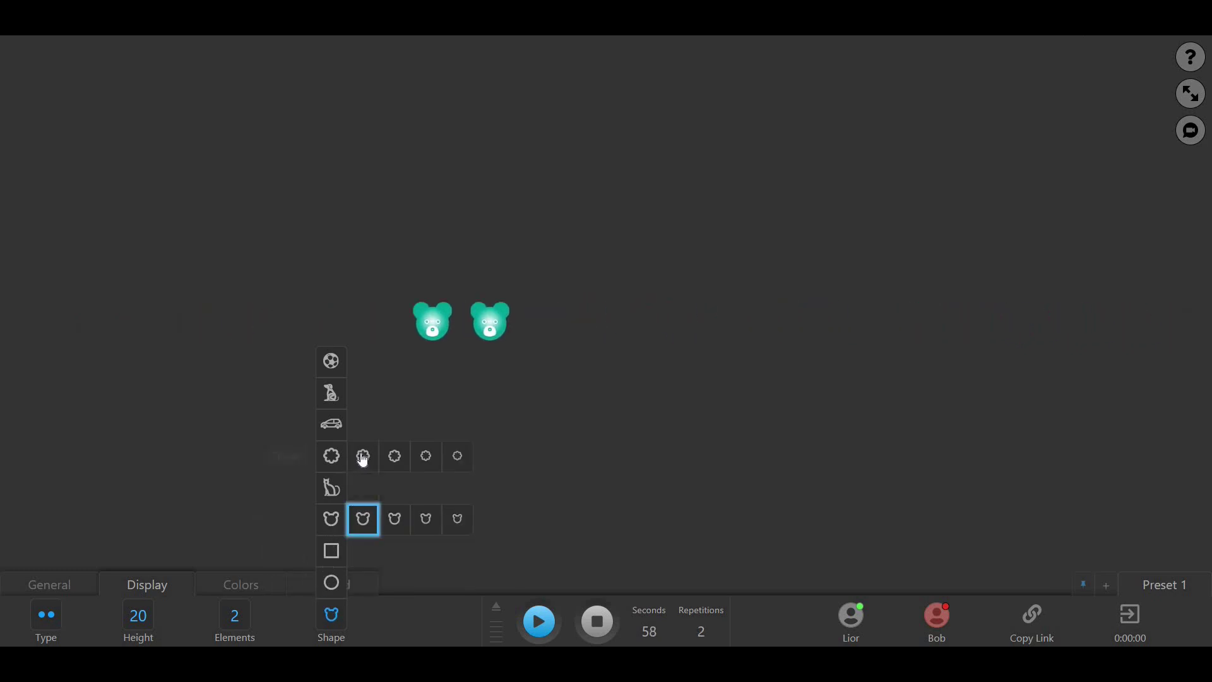
{"action": "left_click", "coordinate": [363, 458]}
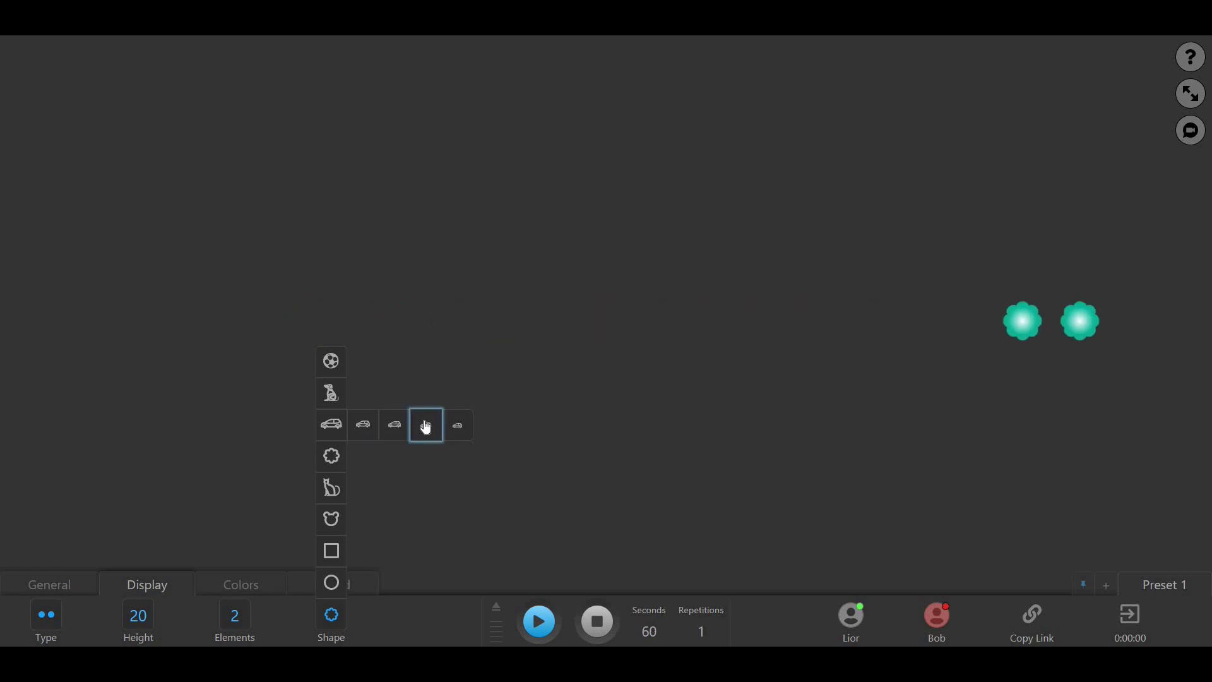
{"action": "left_click", "coordinate": [425, 427]}
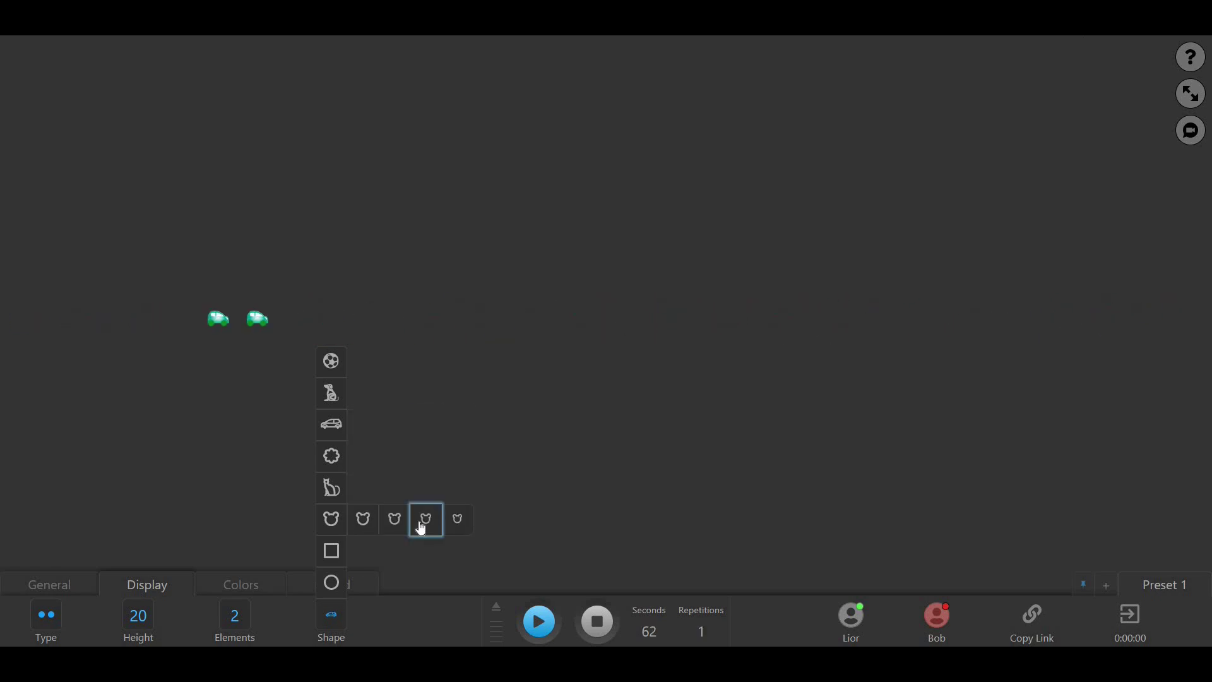
{"action": "left_click", "coordinate": [424, 524]}
{"action": "left_click", "coordinate": [394, 521]}
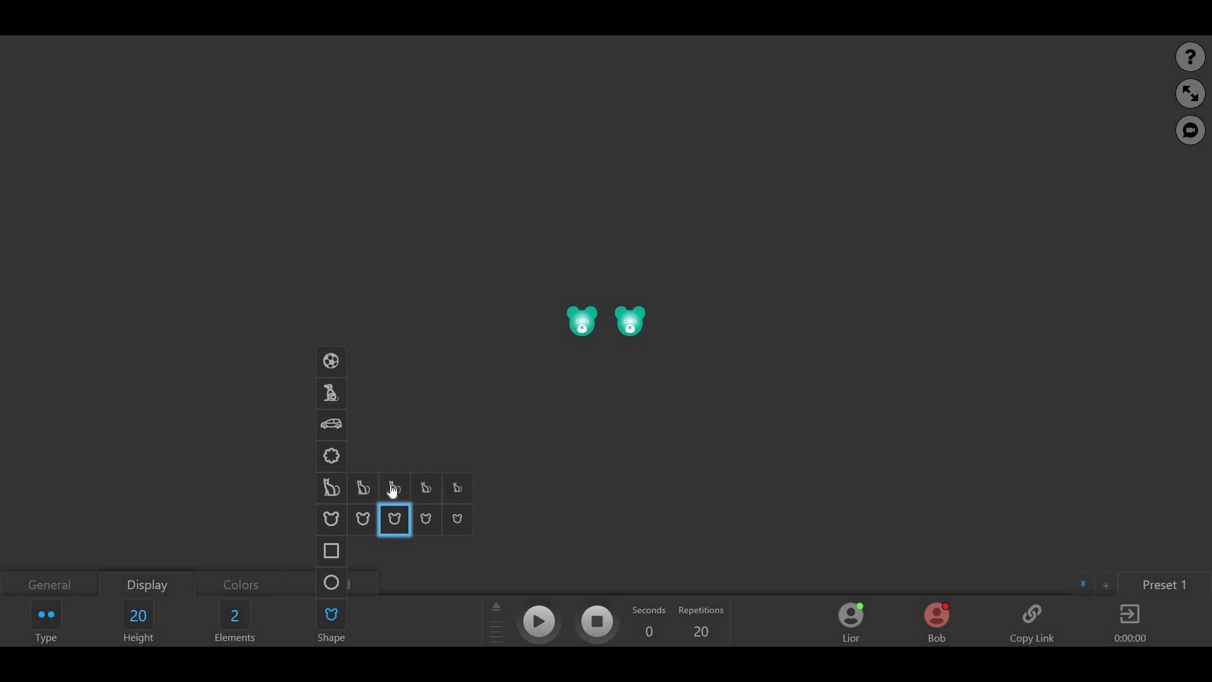
{"action": "left_click", "coordinate": [393, 489]}
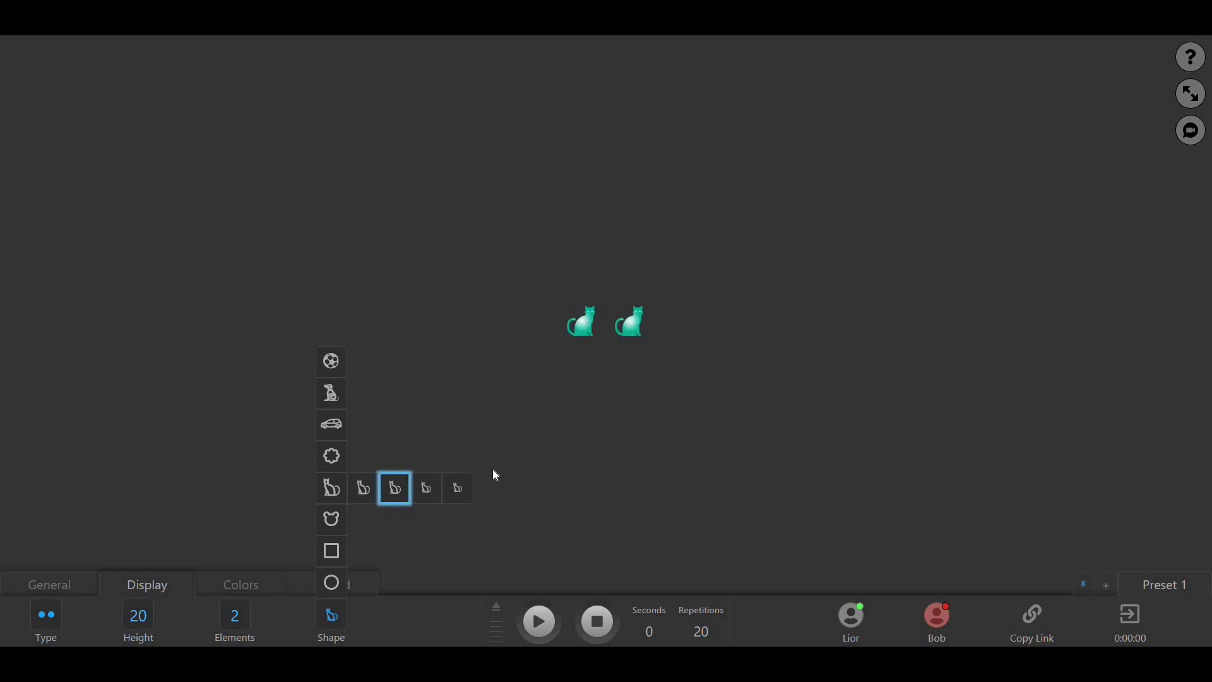
Set the background colour to purple in the Colors settings
{"action": "left_click", "coordinate": [250, 583]}
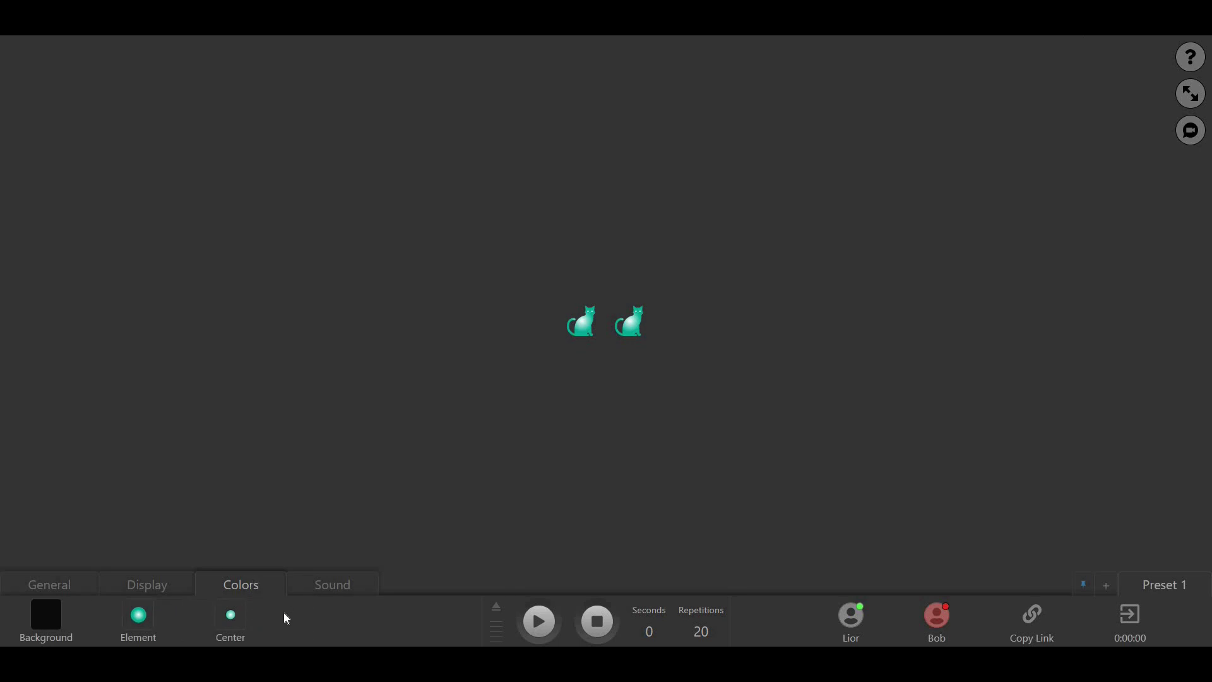
{"action": "mouse_move", "coordinate": [44, 617]}
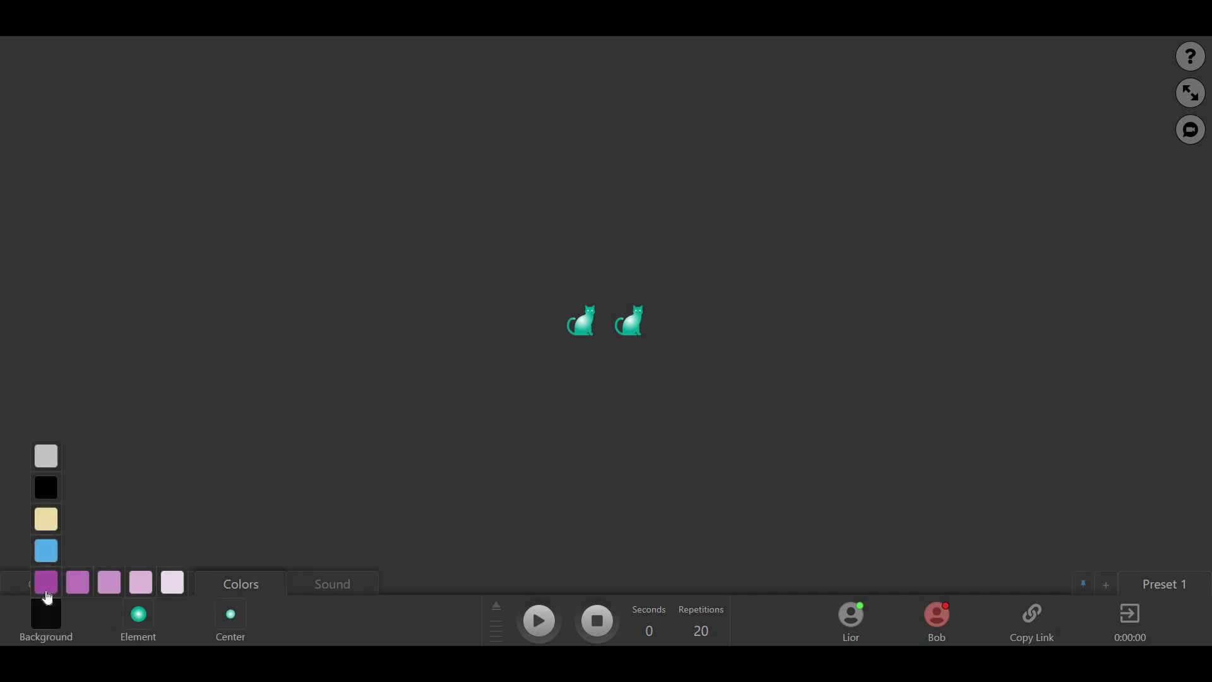
{"action": "left_click", "coordinate": [48, 597]}
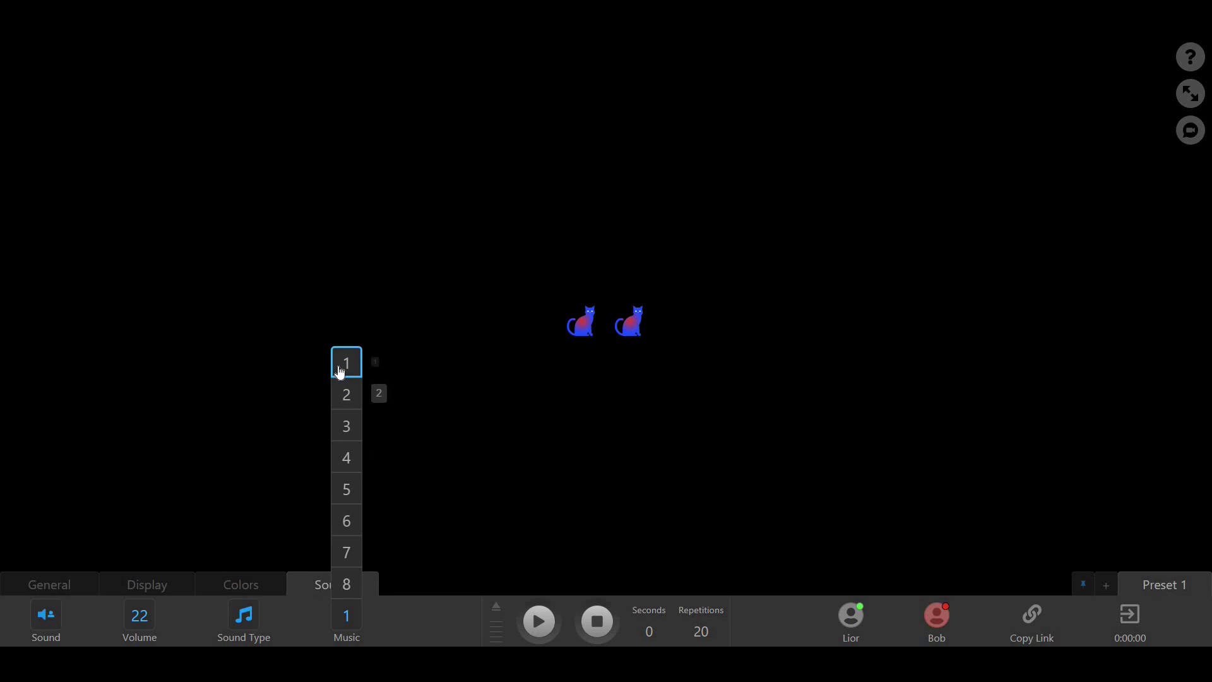
Apply a black background, purple-and-blue cats, and Nature sound at volume 22
{"action": "mouse_move", "coordinate": [246, 606]}
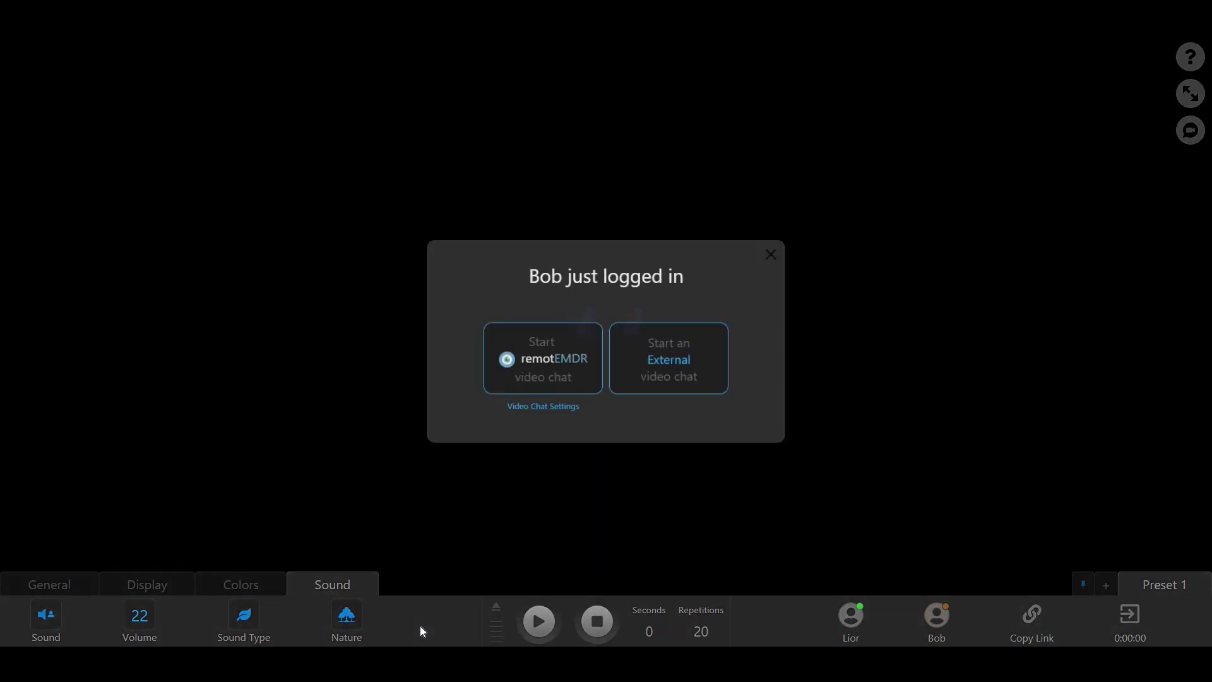
Close the client-login notice without starting a video chat
{"action": "left_click", "coordinate": [771, 254]}
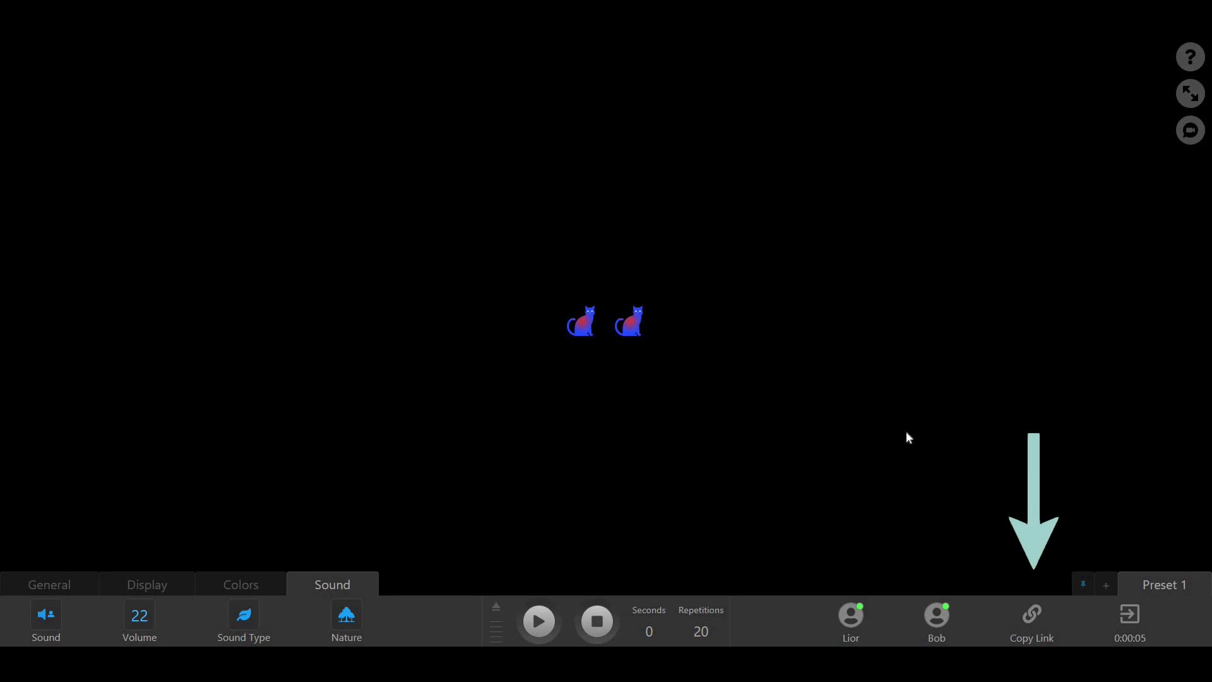